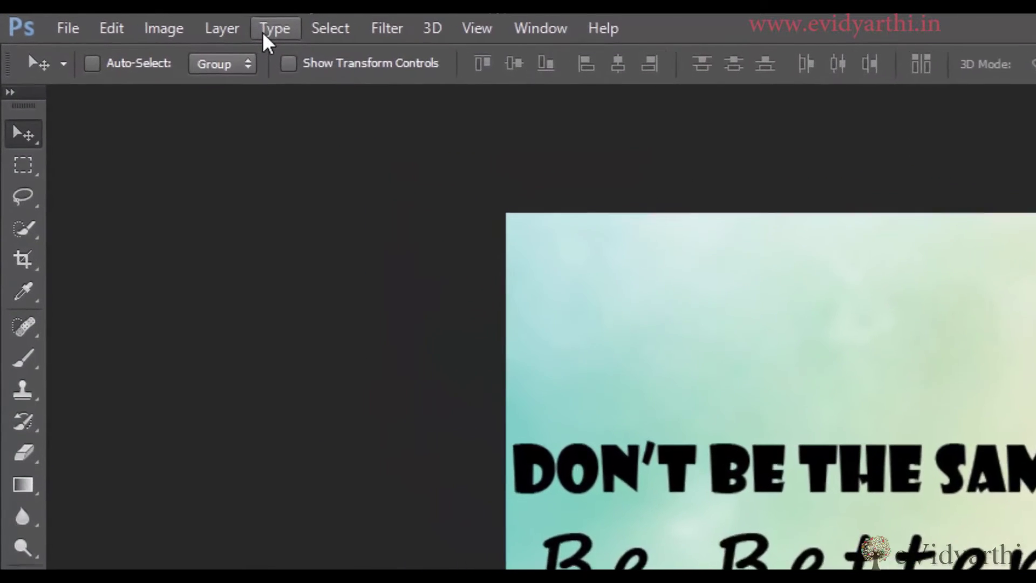
- Open the Glyphs panel from Window > Glyphs after checking Type > Panels
click(147, 21)
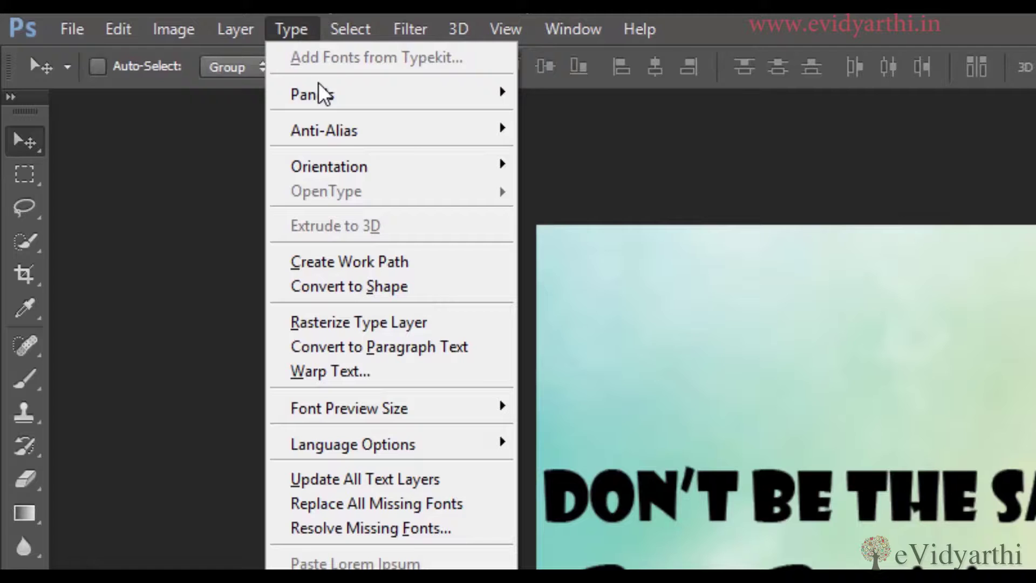
mouse_move(322, 95)
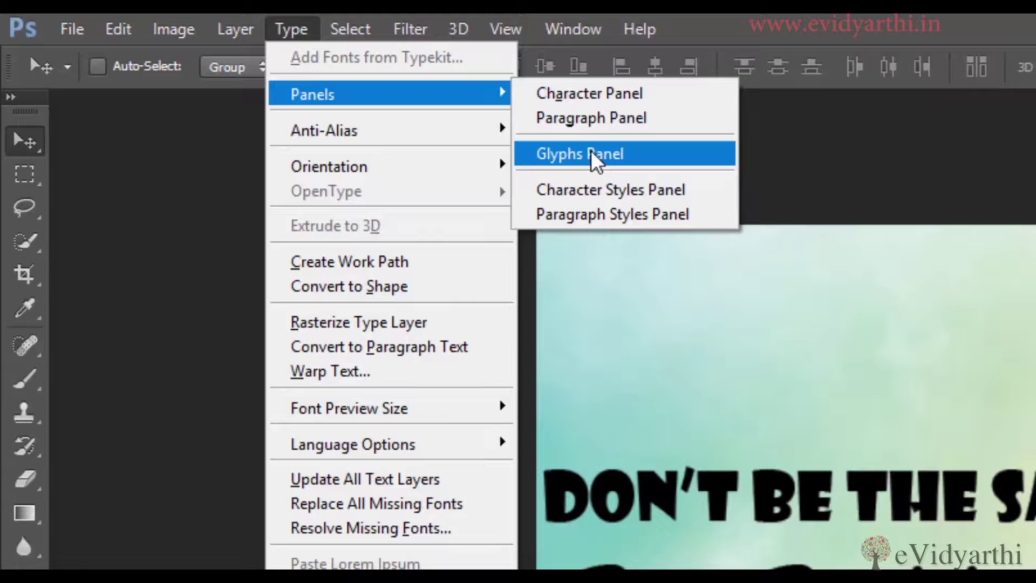
click(571, 29)
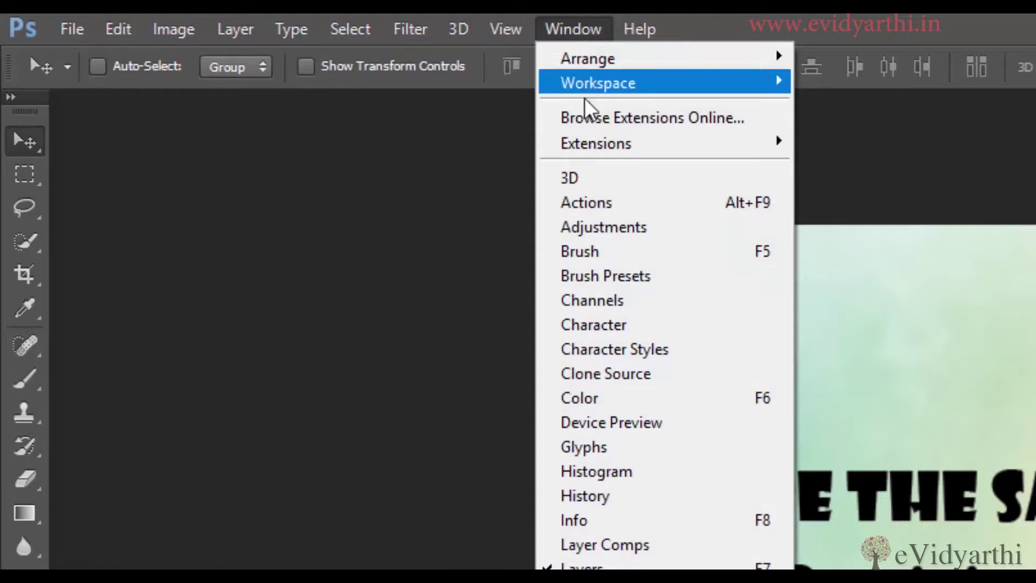
click(588, 450)
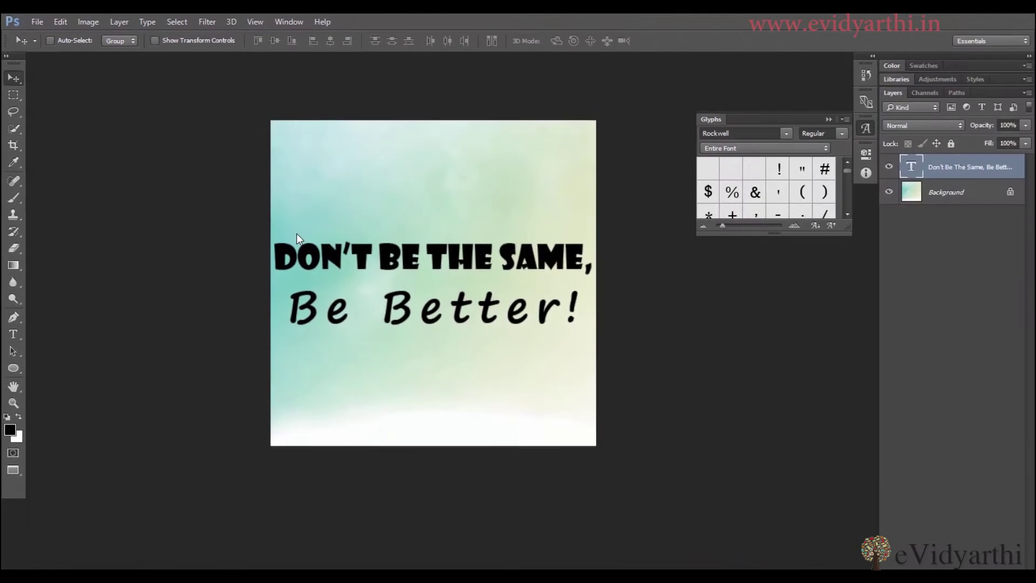
- Float the Glyphs panel and enlarge it taller and wider to show eight glyph columns
drag(808, 123, 757, 88)
drag(729, 202, 705, 538)
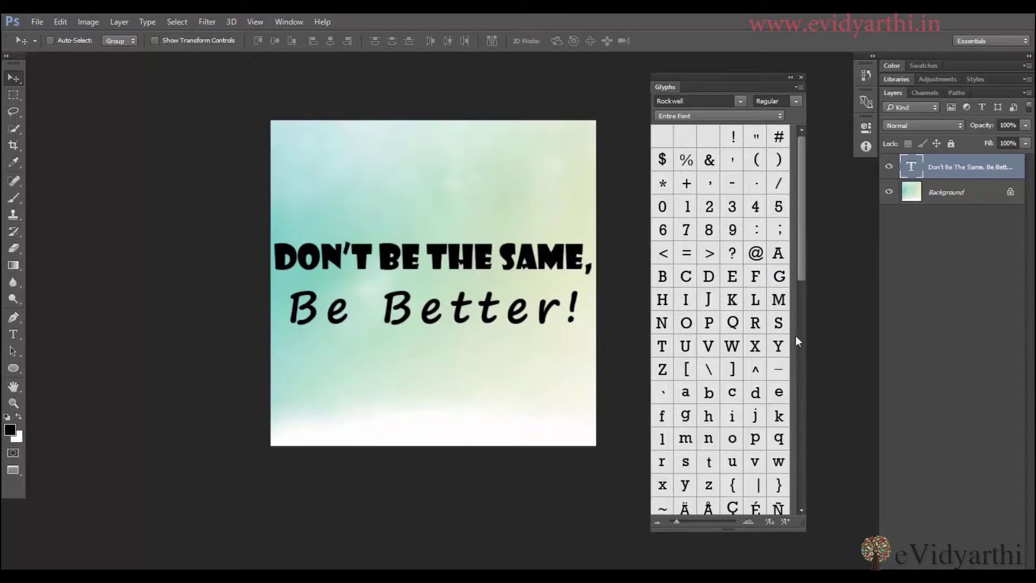
drag(813, 324, 857, 327)
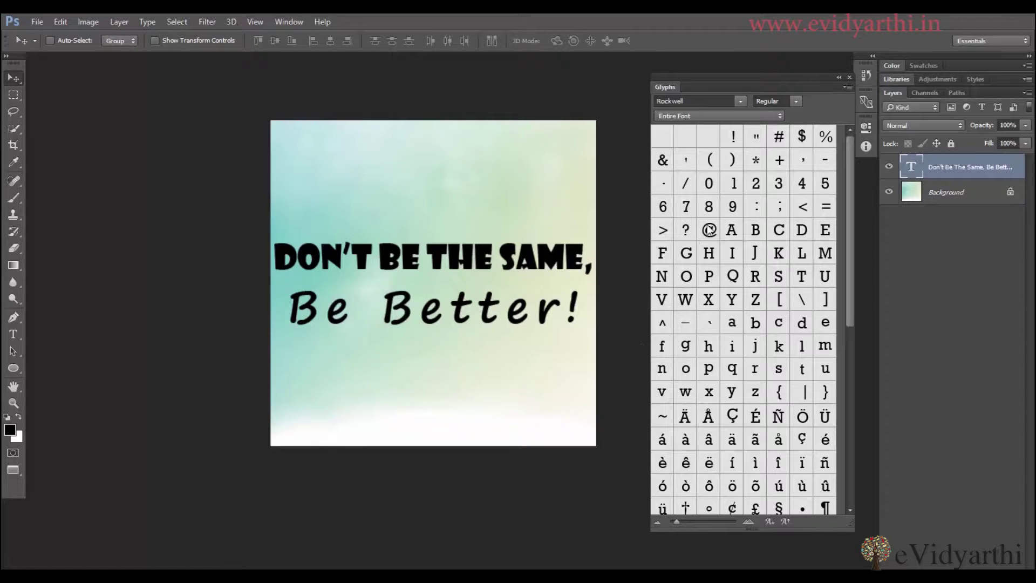
scroll(739, 378, down, 5)
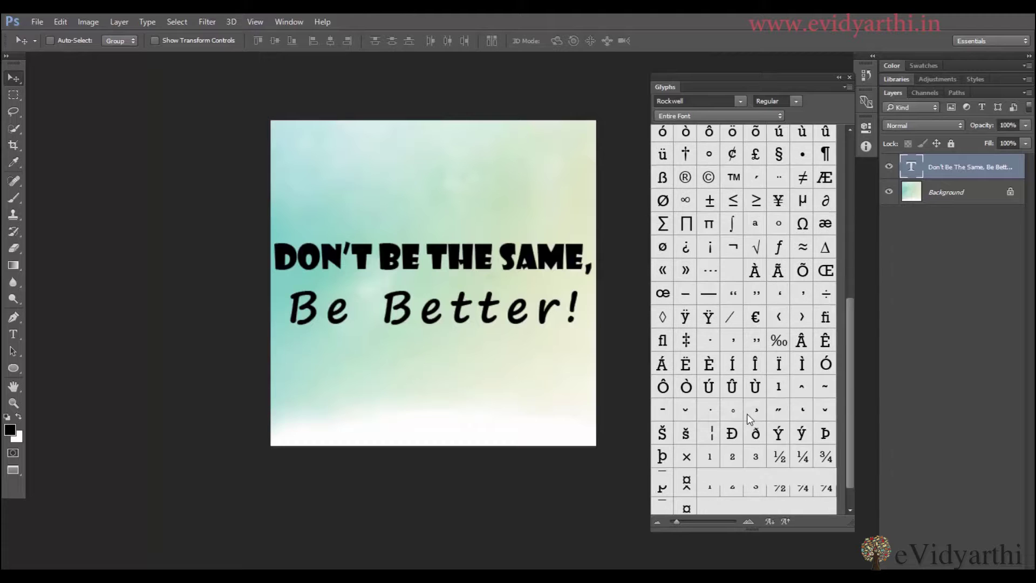
scroll(749, 418, up, 5)
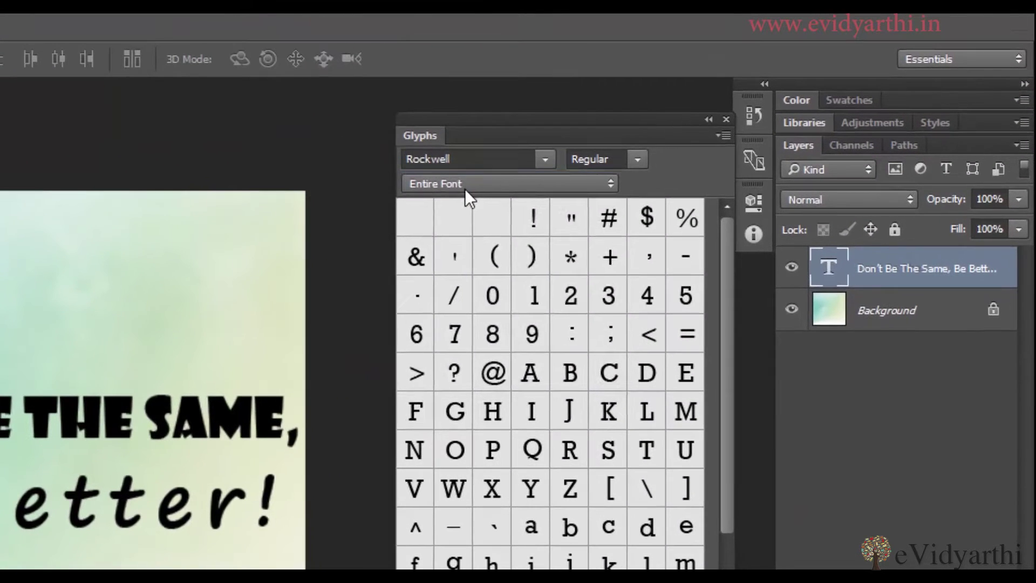
click(467, 186)
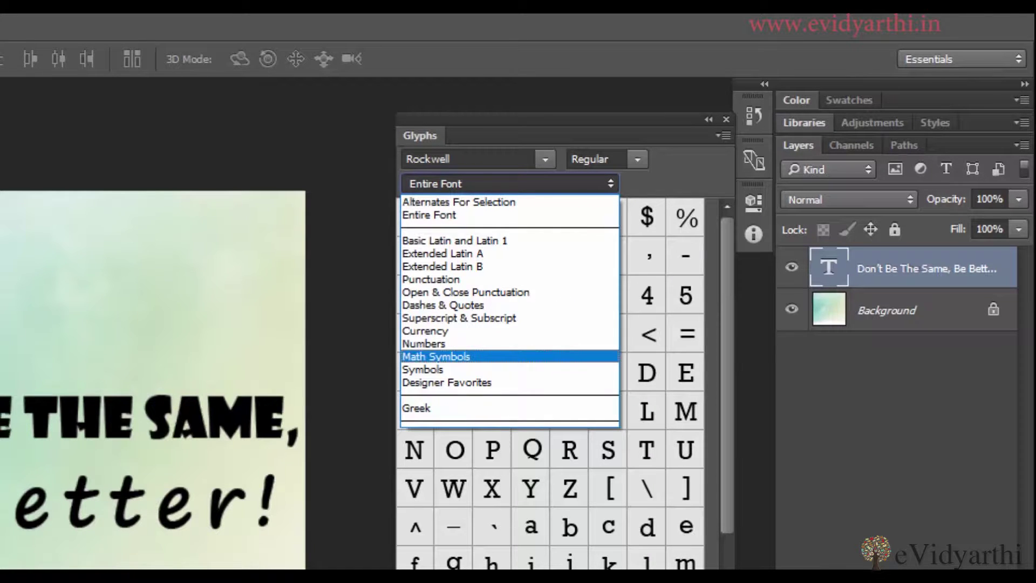
click(435, 346)
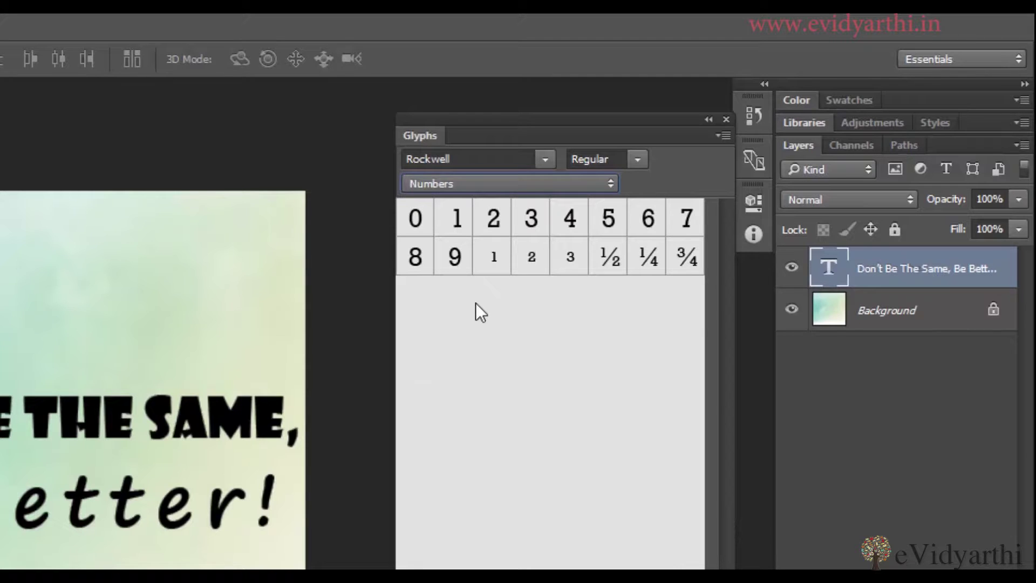
click(481, 187)
click(454, 357)
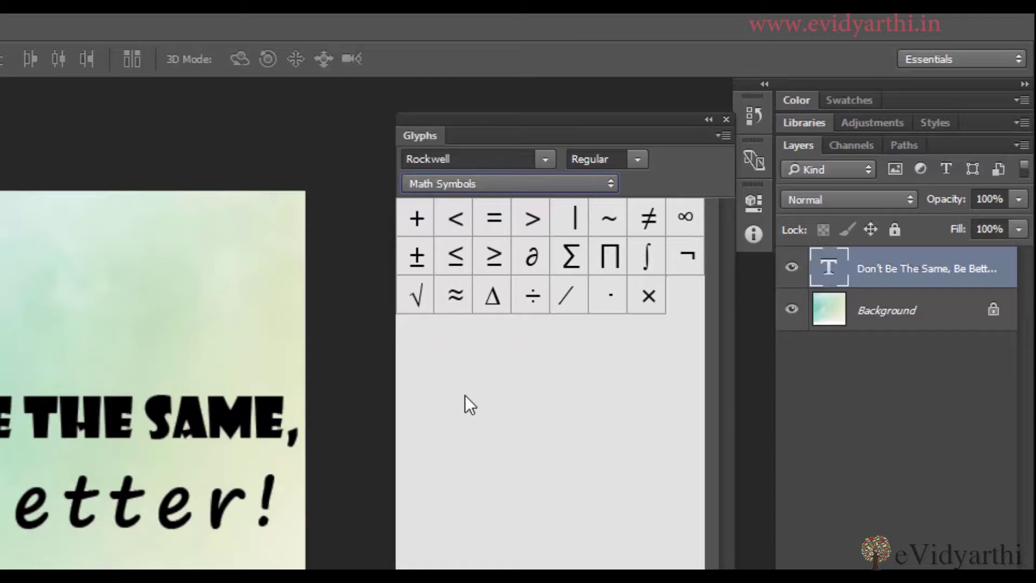
click(488, 185)
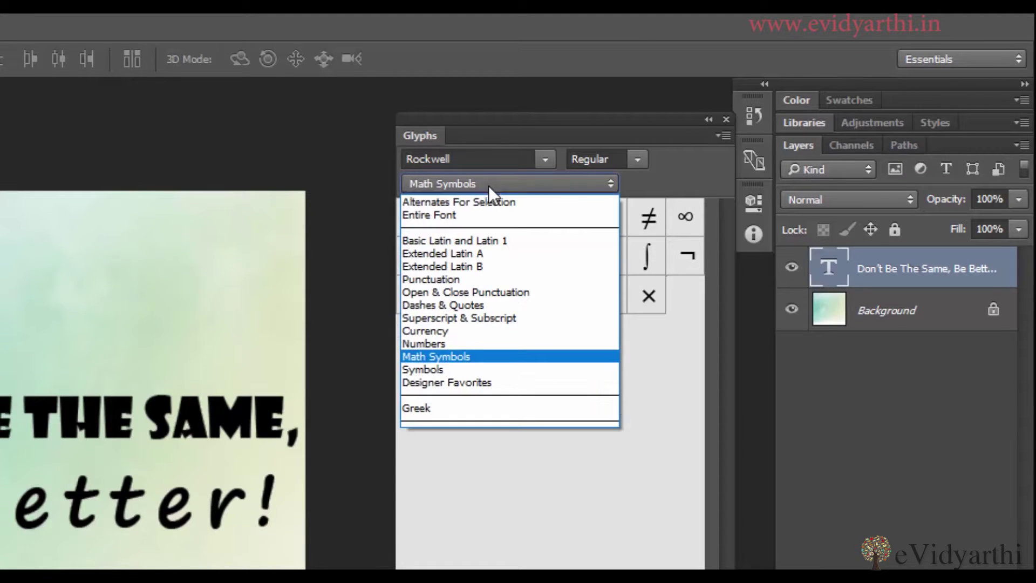
click(461, 215)
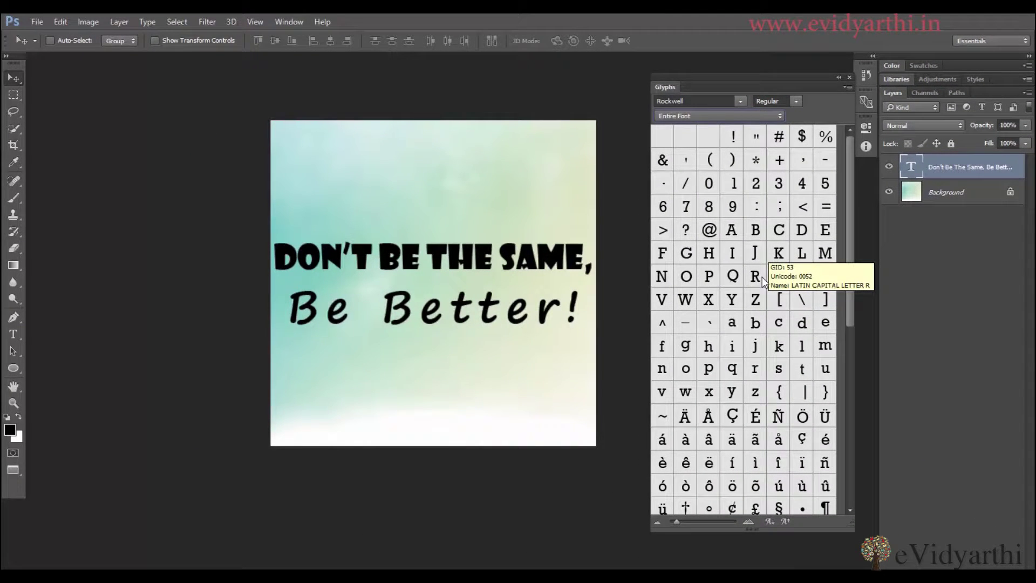
scroll(762, 277, down, 5)
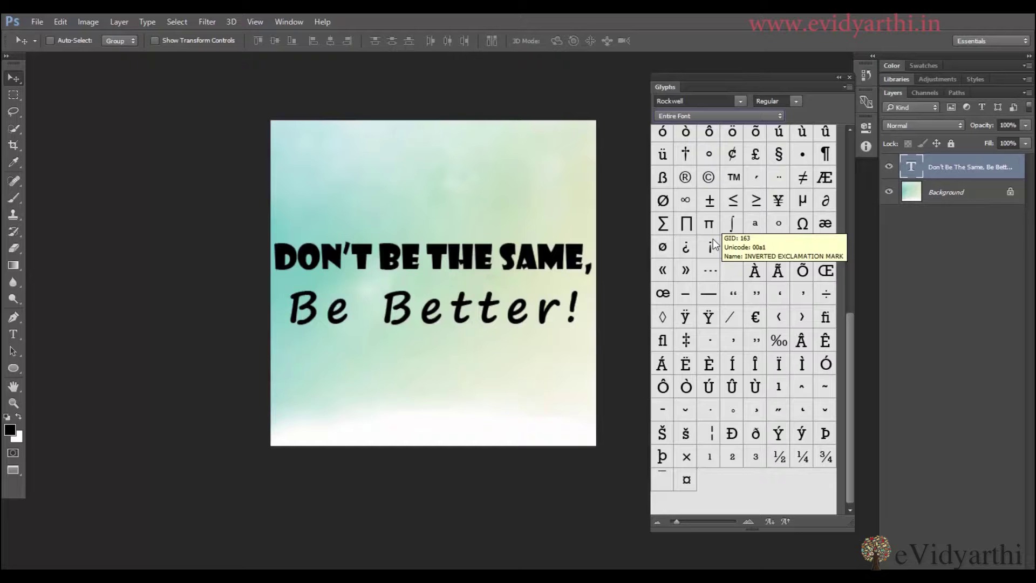
click(740, 100)
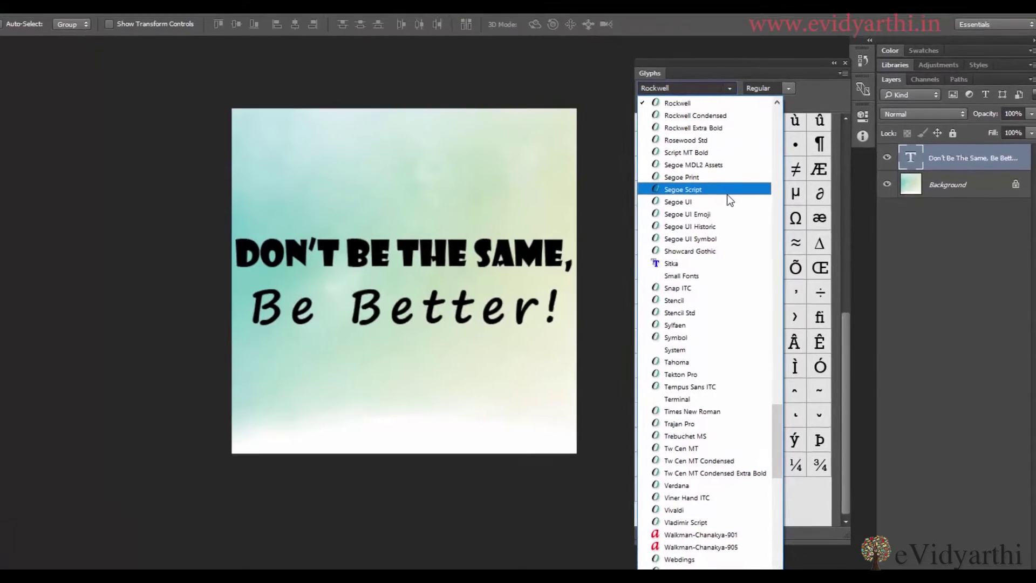
click(729, 192)
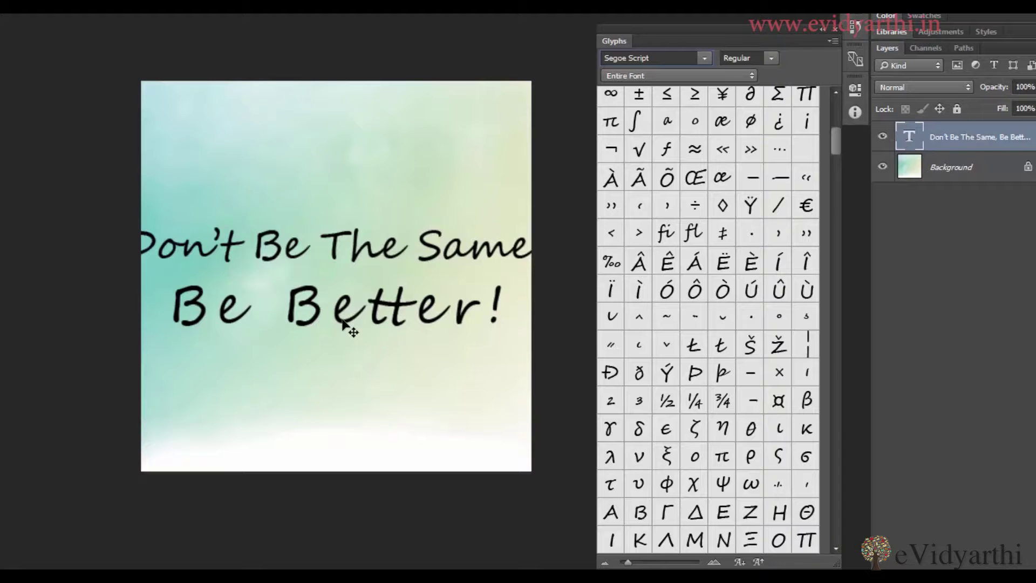
key(ctrl+z)
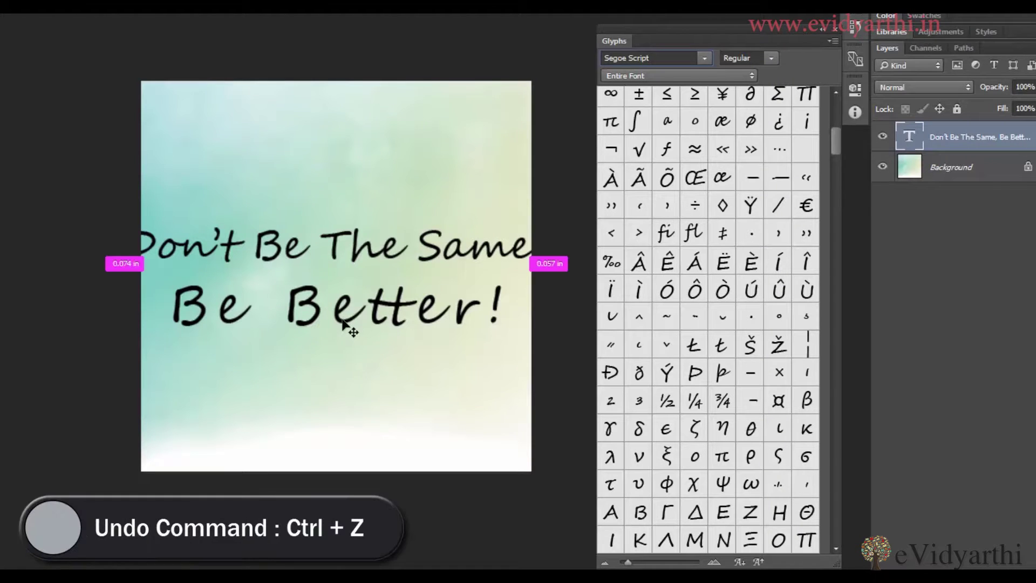
key(ctrl+z)
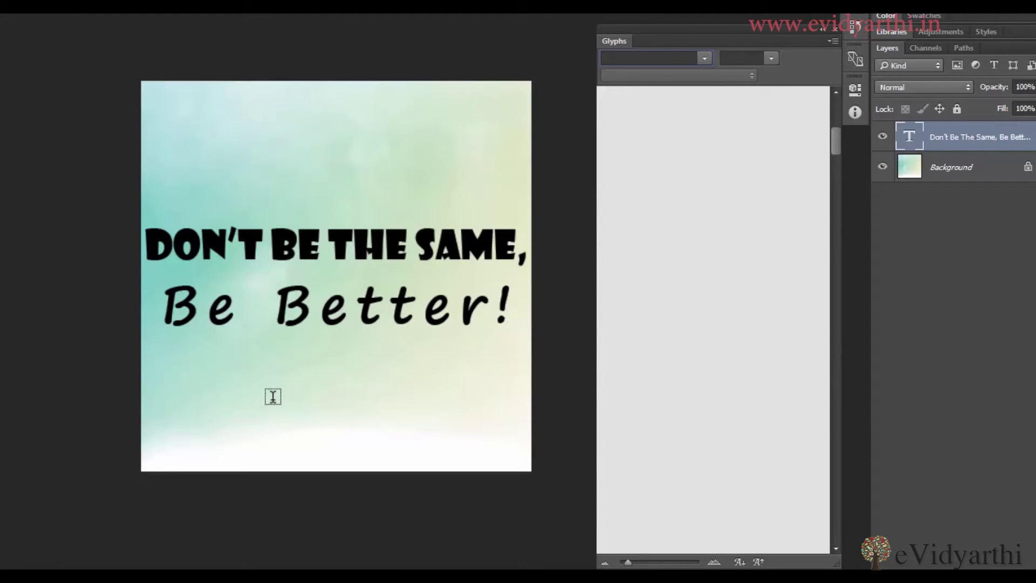
- Insert the Wingdings smiley on a new text layer below the quote and scale it up
click(274, 402)
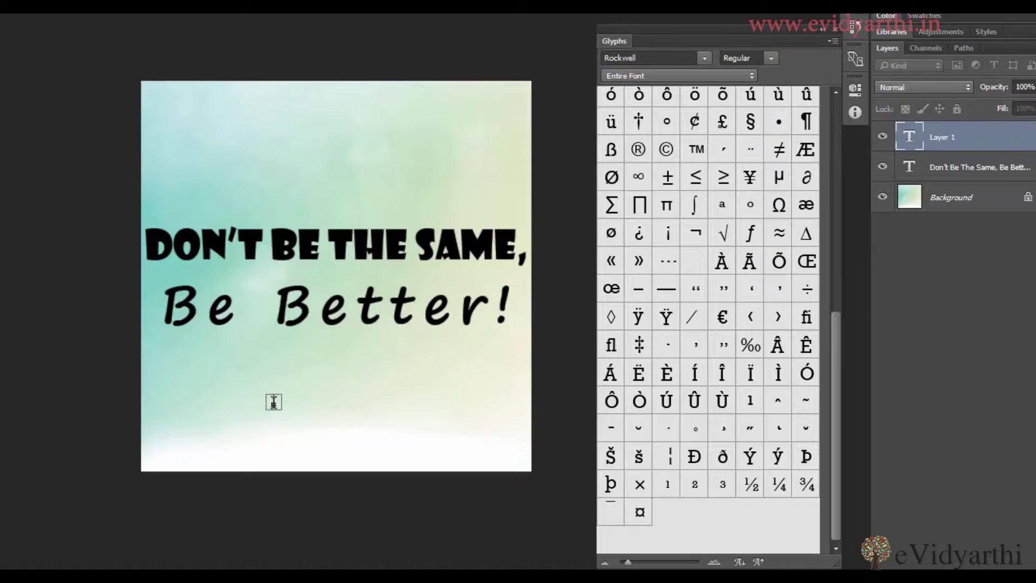
click(703, 59)
scroll(680, 394, down, 5)
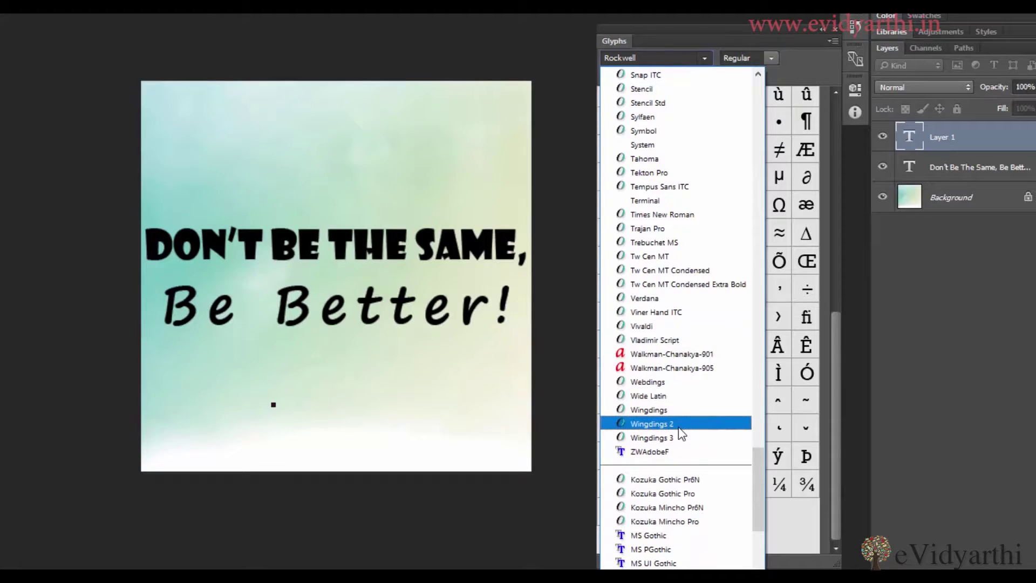
click(679, 414)
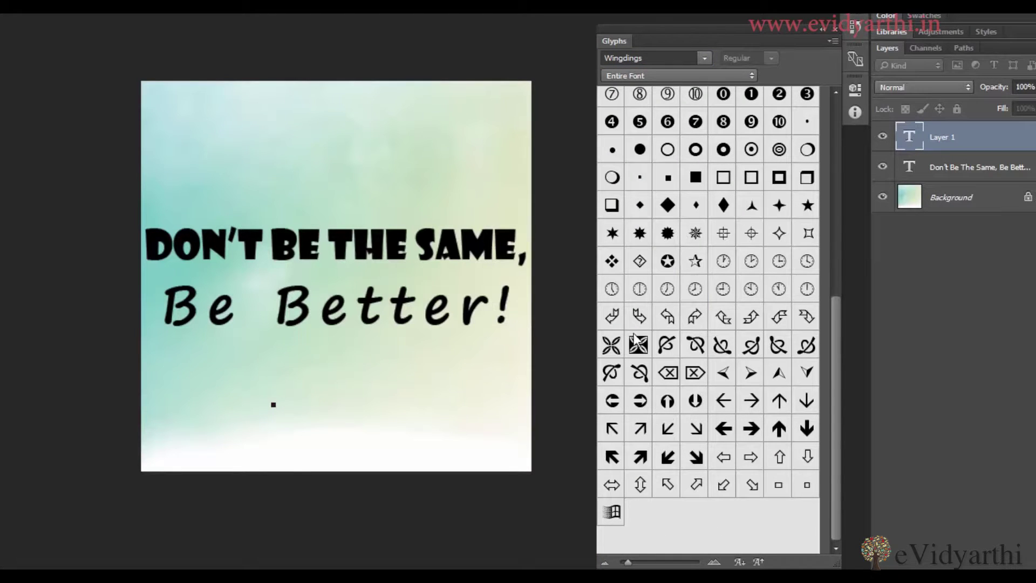
scroll(697, 399, up, 2)
scroll(696, 399, up, 3)
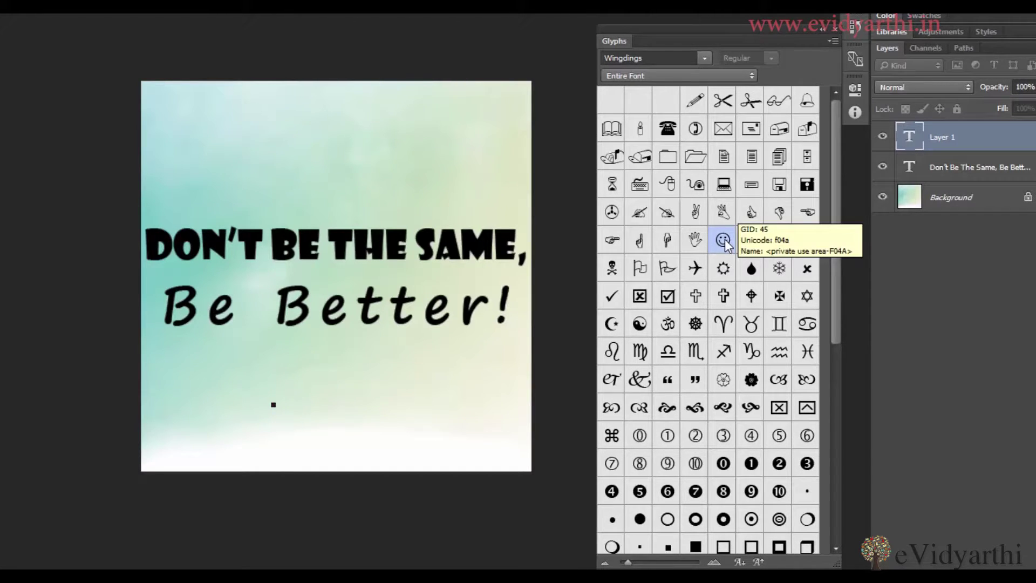
double_click(723, 241)
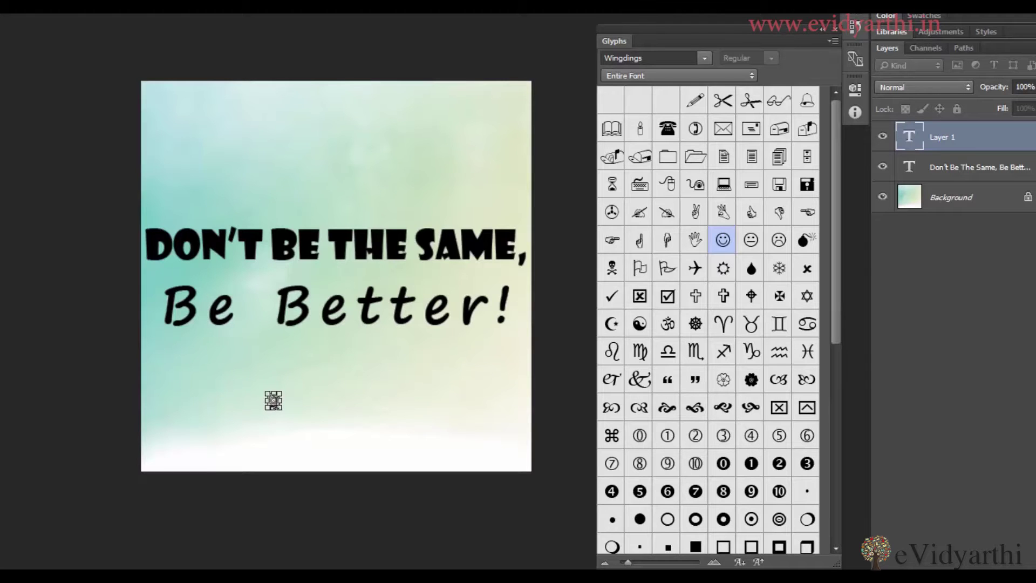
key(ctrl)
drag(285, 414, 335, 418)
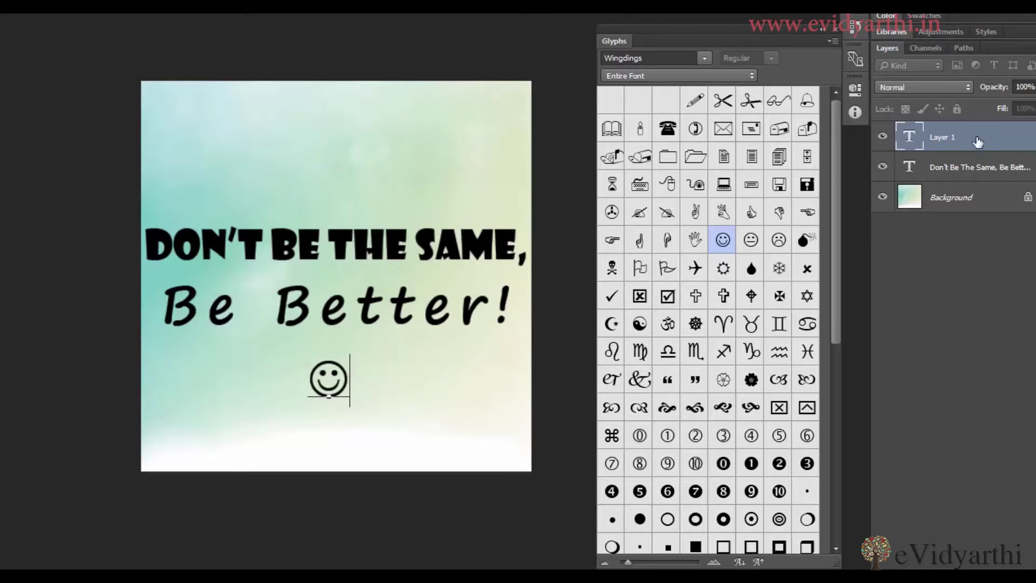
- Switch the Glyphs panel font to Tekton Pro and enlarge the glyph previews, testing Scale Down and Scale Up
click(309, 154)
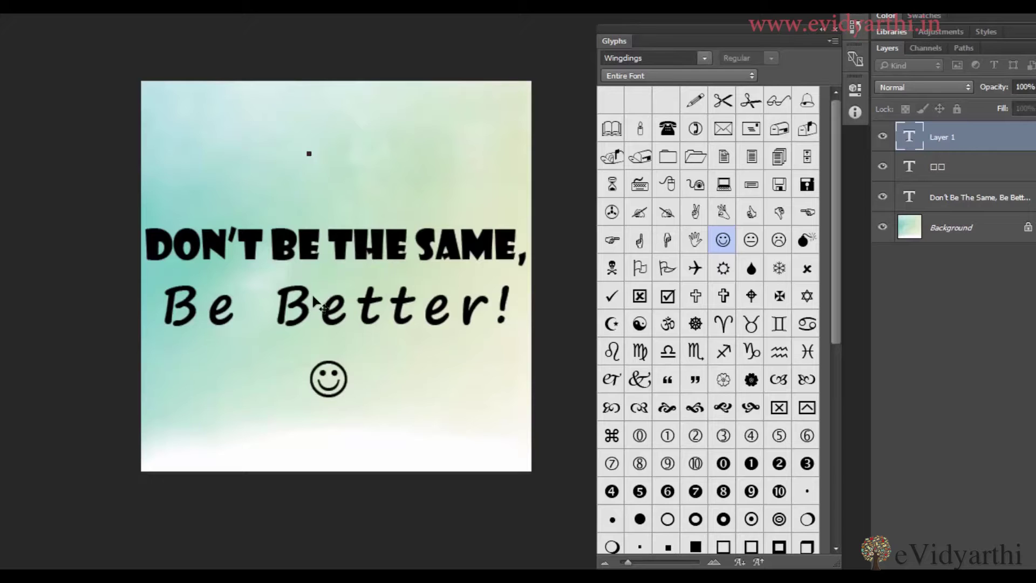
click(702, 59)
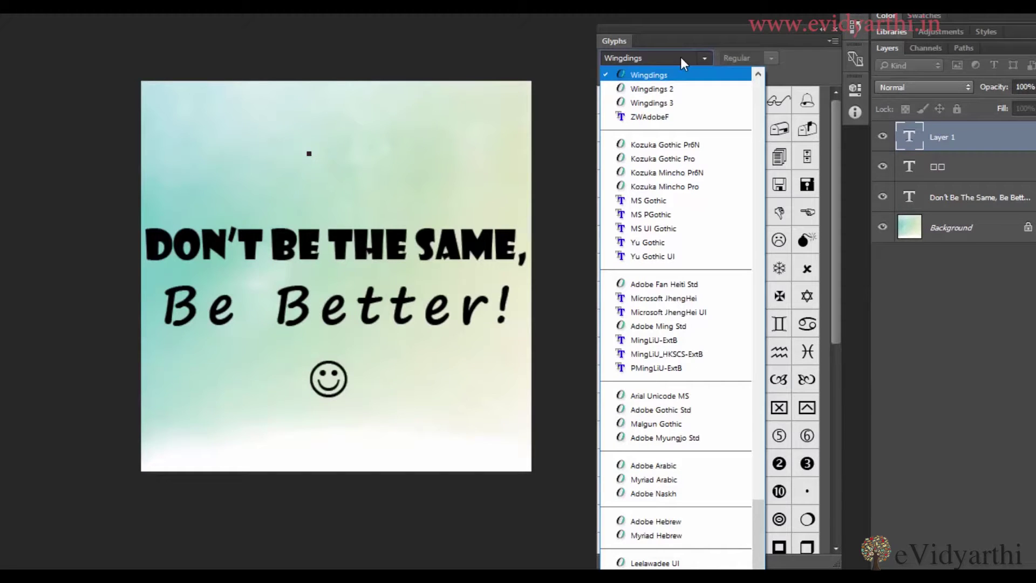
scroll(675, 269, up, 5)
click(648, 408)
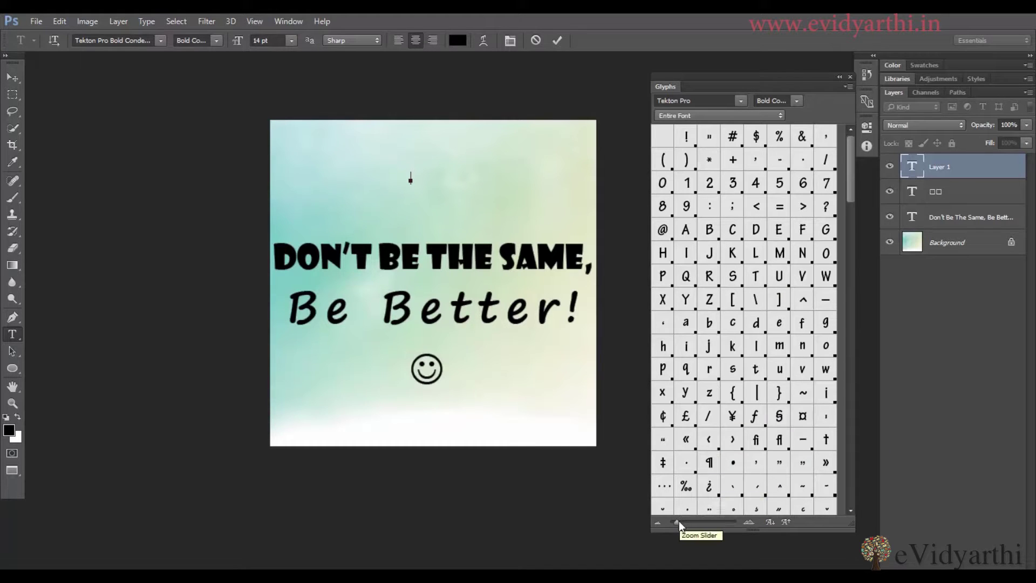
drag(677, 523, 685, 522)
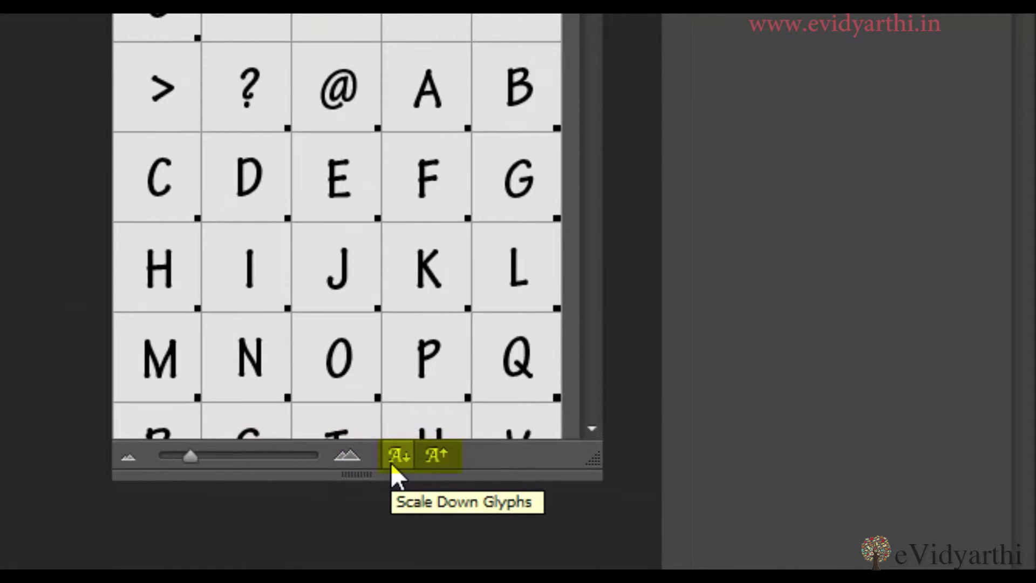
click(391, 462)
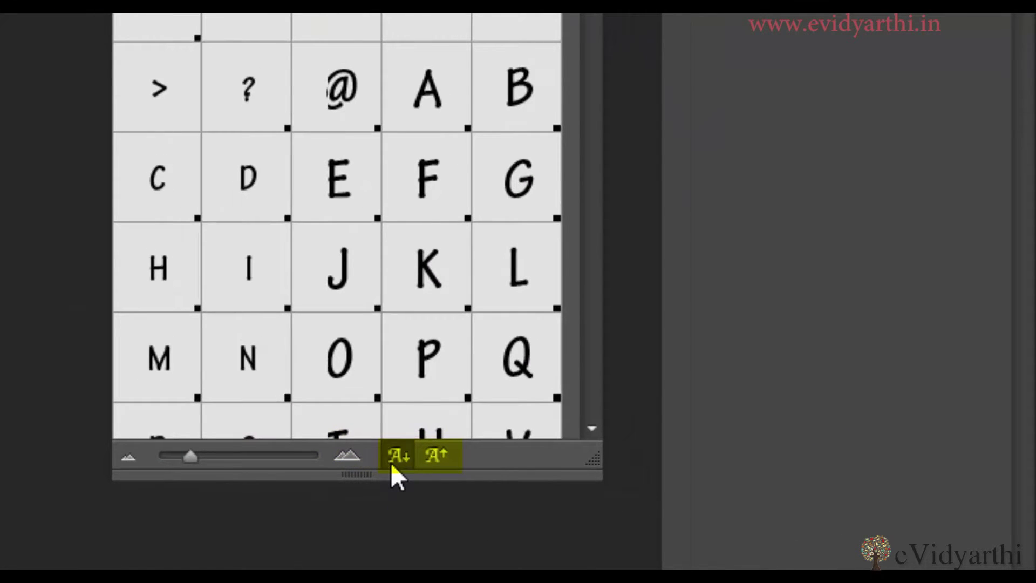
click(431, 458)
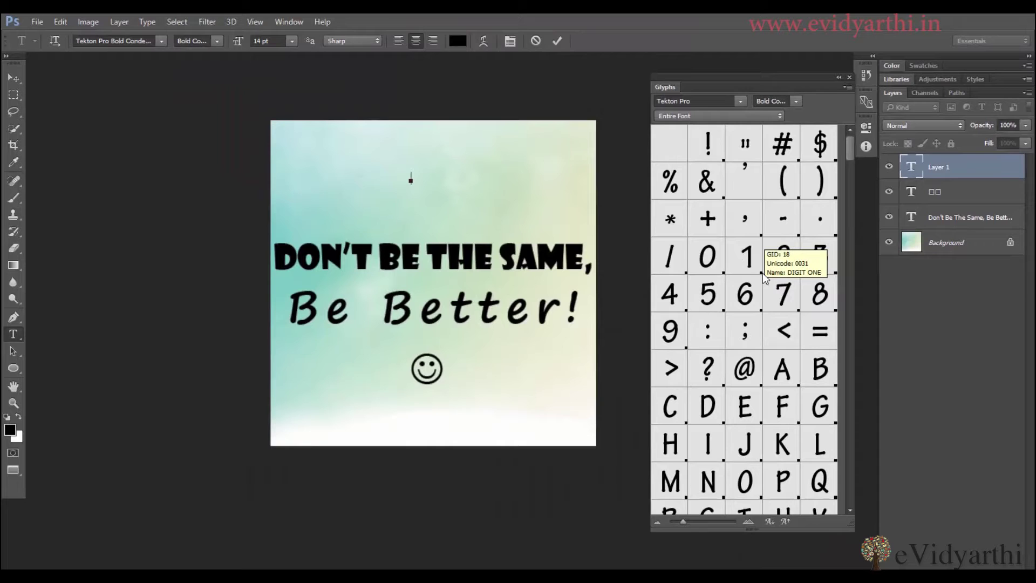
- View alternates for the 7 and / glyphs, then select the smiley layer to drop the empty text layer
scroll(759, 286, down, 6)
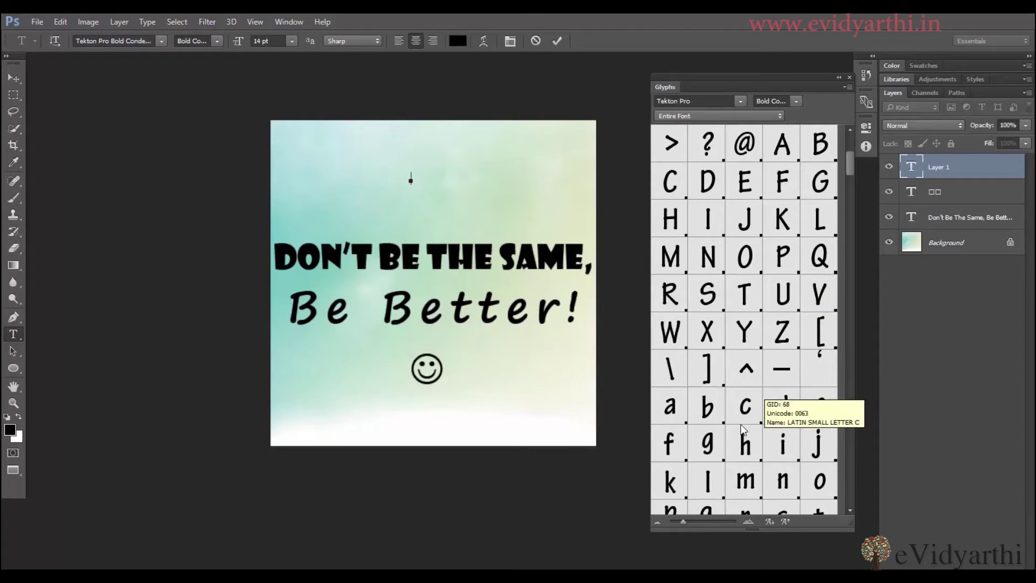
scroll(729, 440, up, 6)
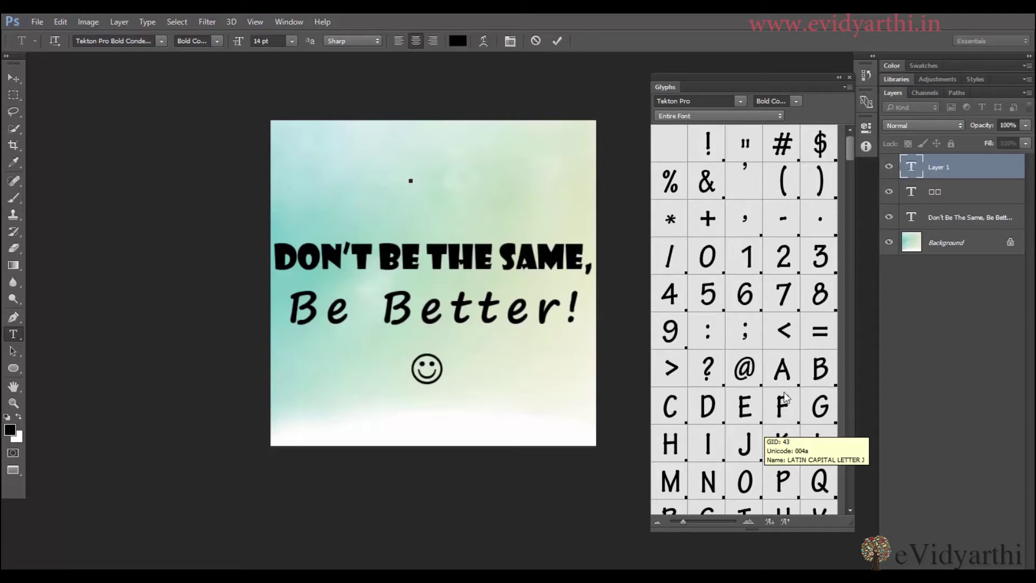
click(778, 294)
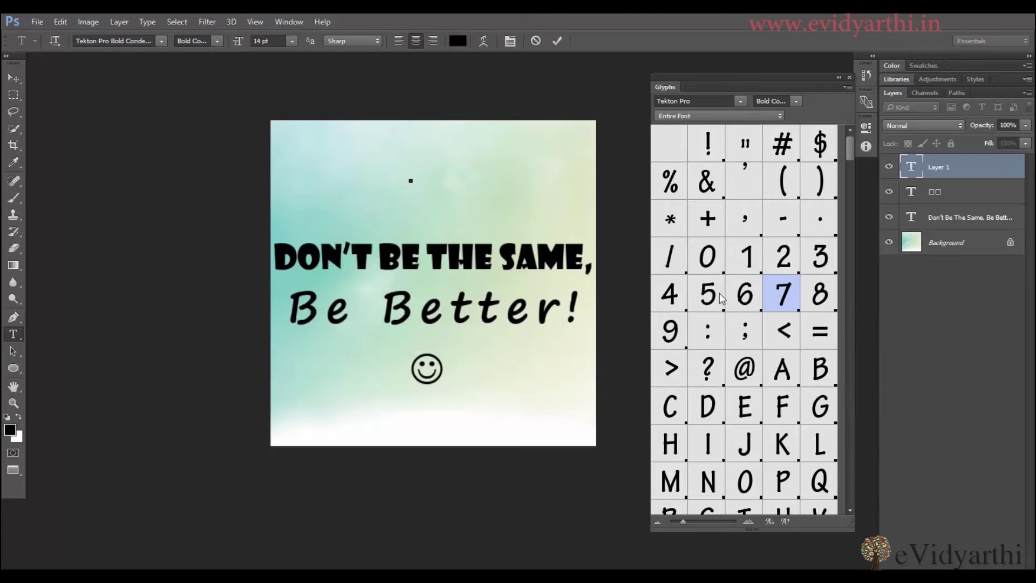
click(672, 258)
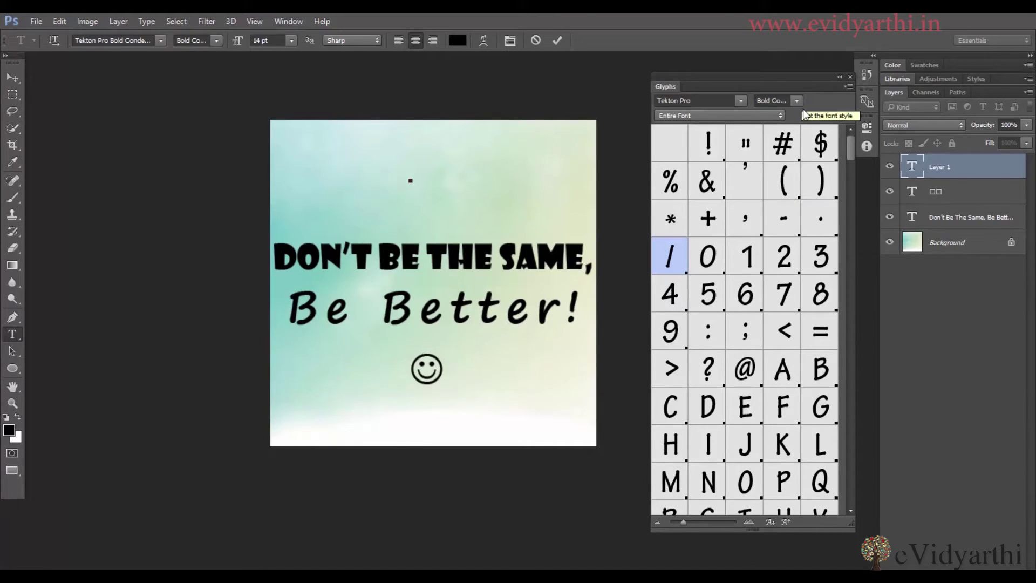
click(951, 172)
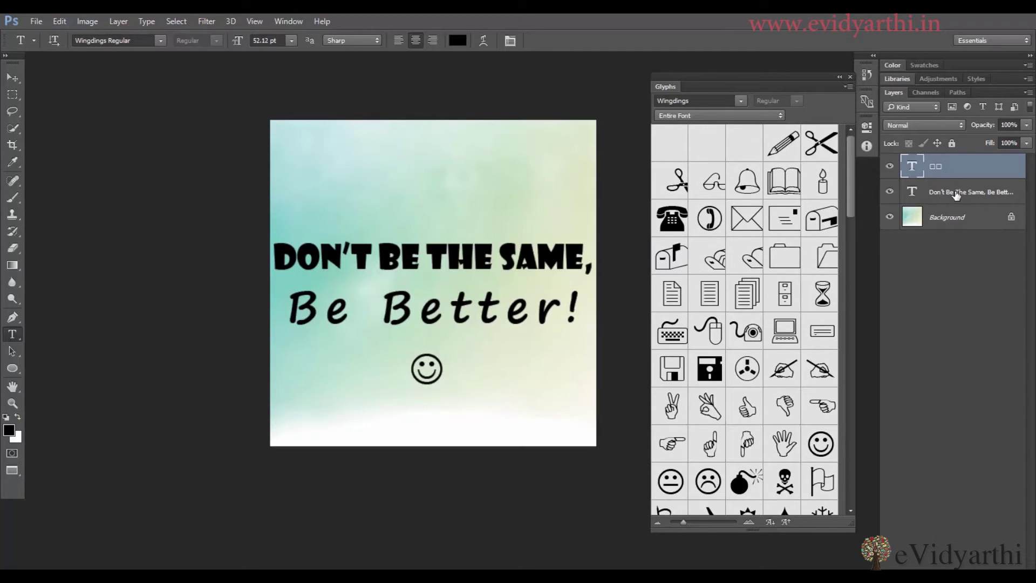
- Open Blending Options for the 'Don't Be The Same' quote layer and move the dialog aside
click(957, 194)
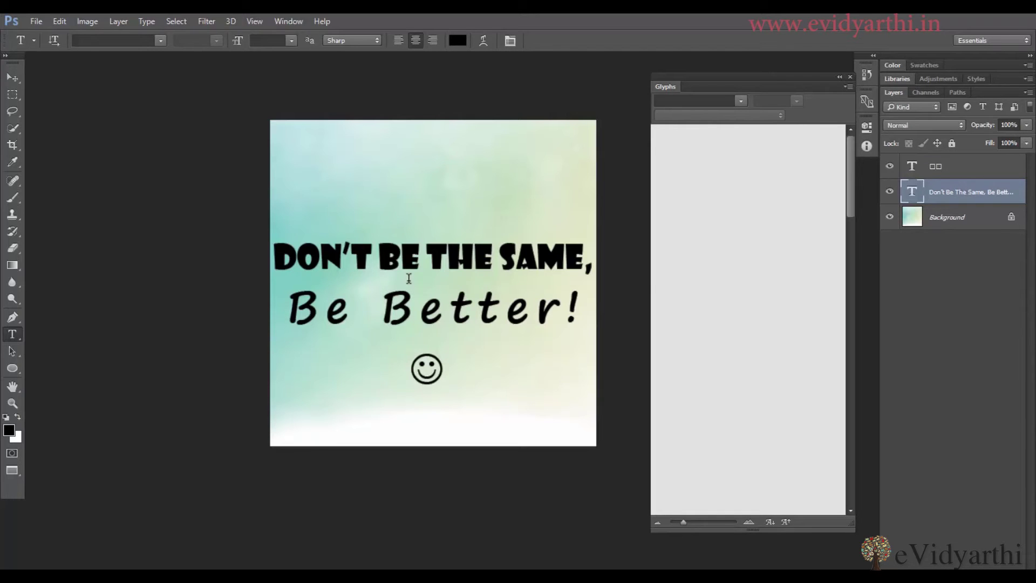
right_click(960, 195)
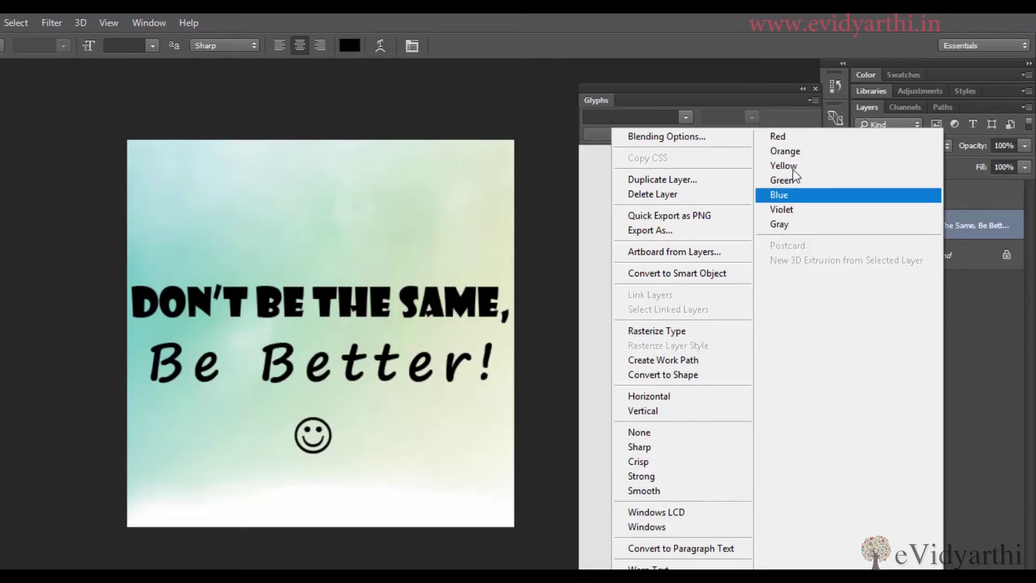
click(699, 135)
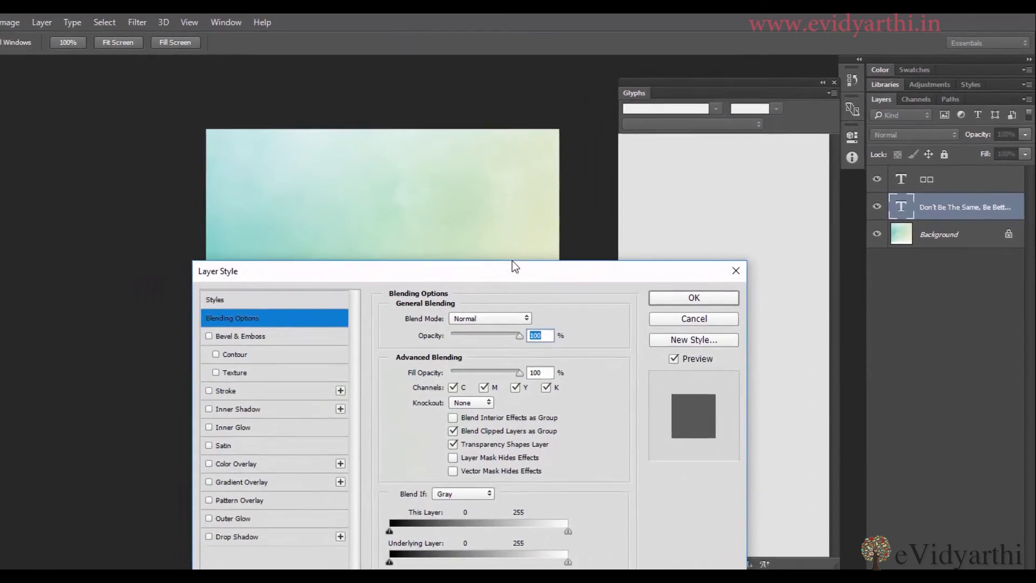
drag(489, 278, 891, 95)
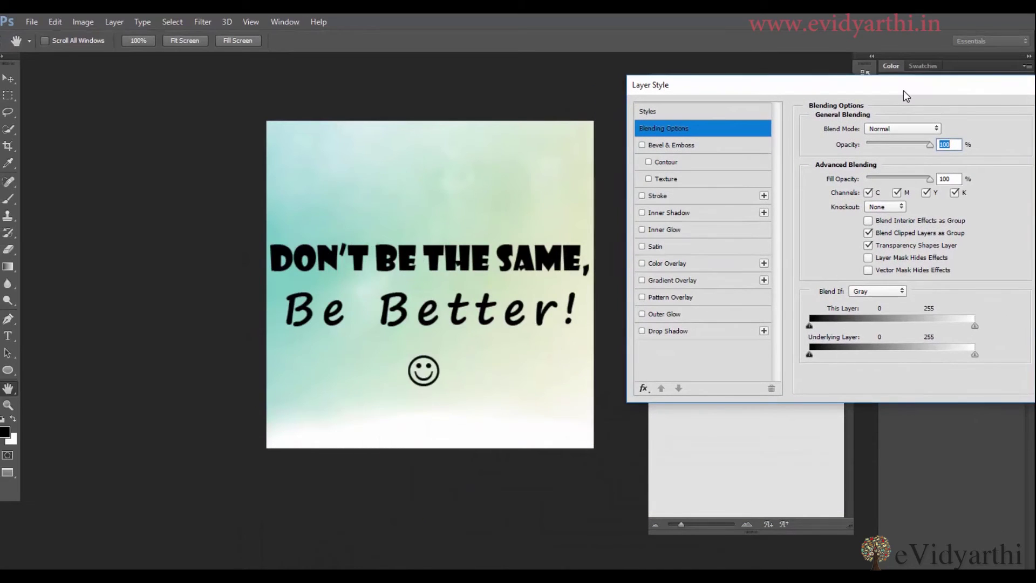
- Add a drop shadow at 135° angle and 5 px distance to the quote text
click(642, 330)
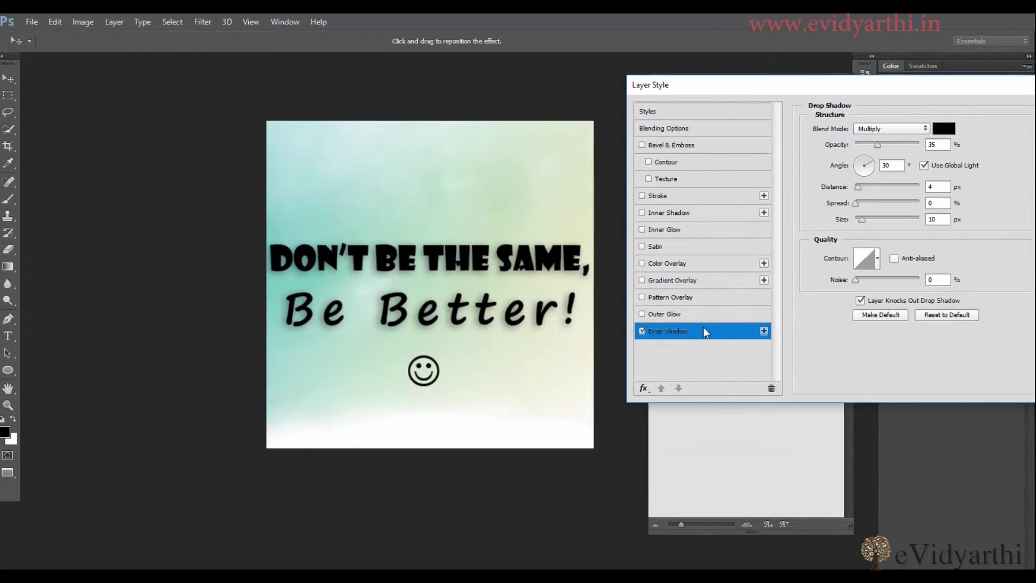
drag(476, 282, 478, 286)
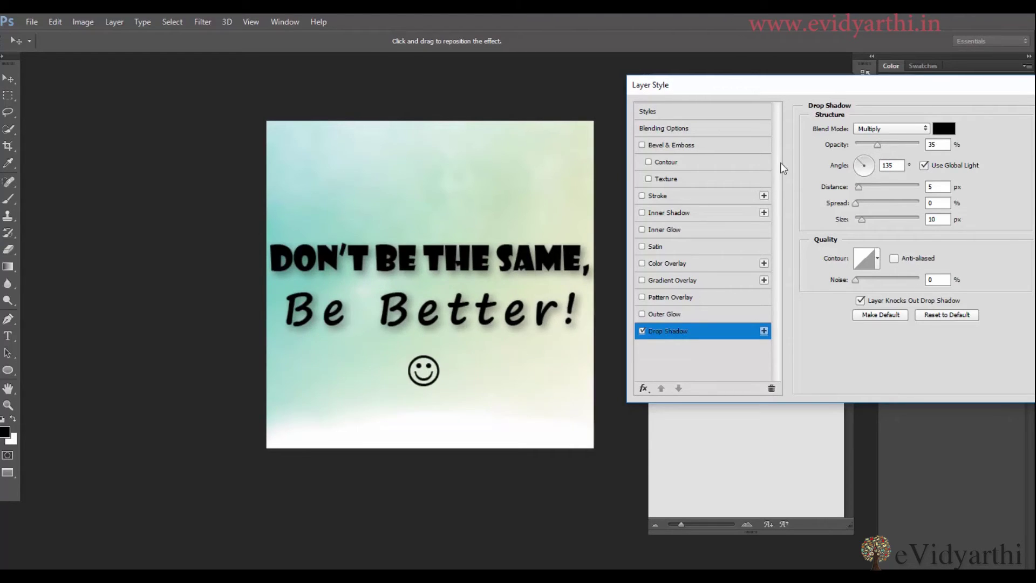
drag(856, 92, 665, 95)
click(911, 115)
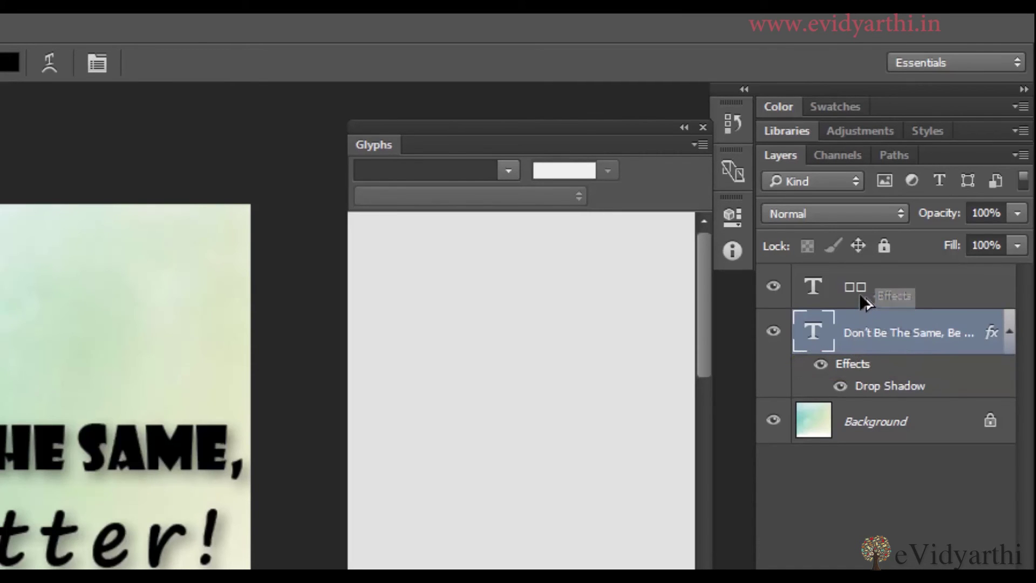
- Alt-drag the quote's drop shadow effect onto the smiley layer and select that layer
drag(864, 302, 864, 294)
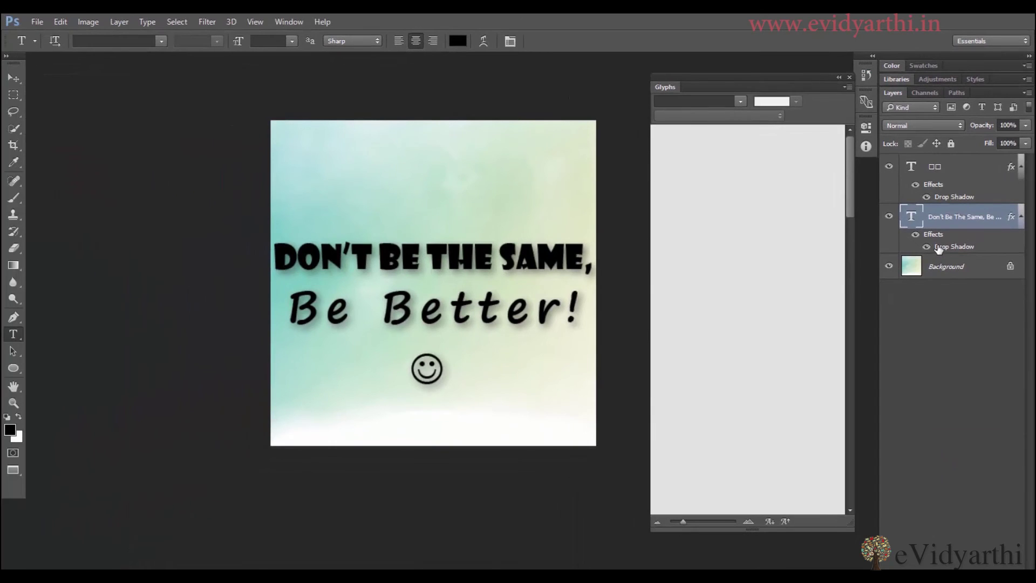
click(934, 186)
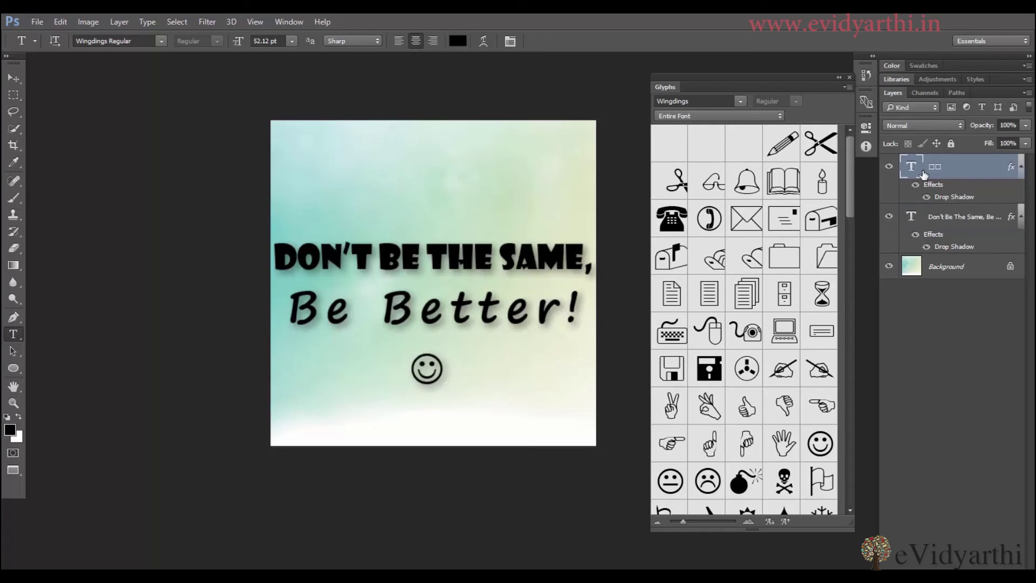